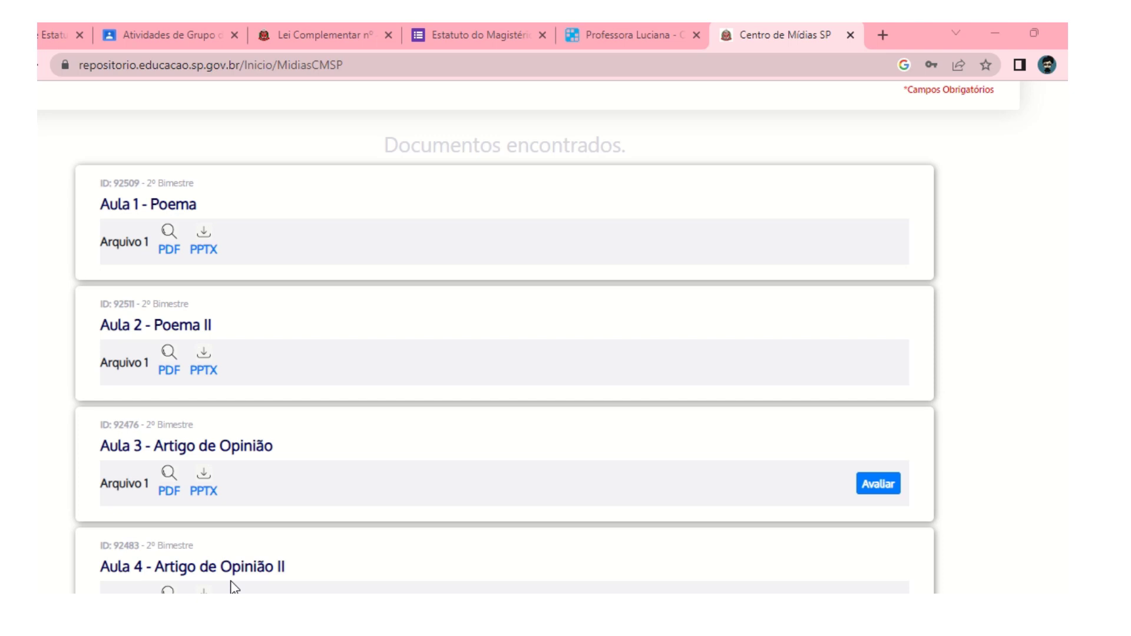
- Download the Aula 3 – Artigo de Opinião slides as a PPTX file and open it
click(212, 499)
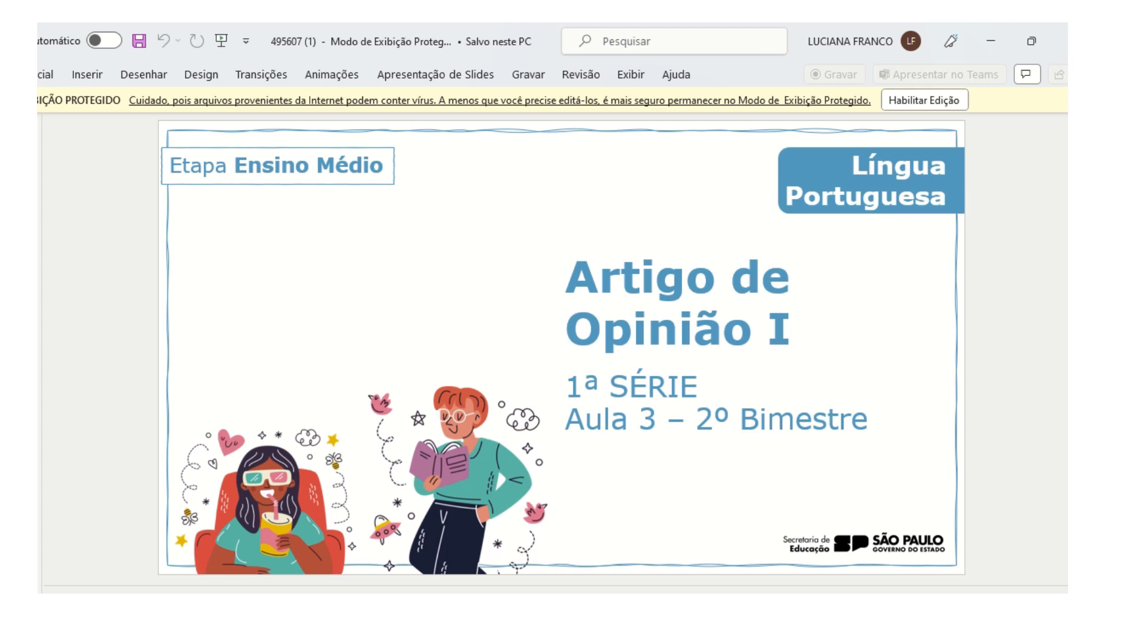
- Page forward past Conteúdos / Objetivos and Para começar to the Foco no conteúdo slide
key(Page_Down)
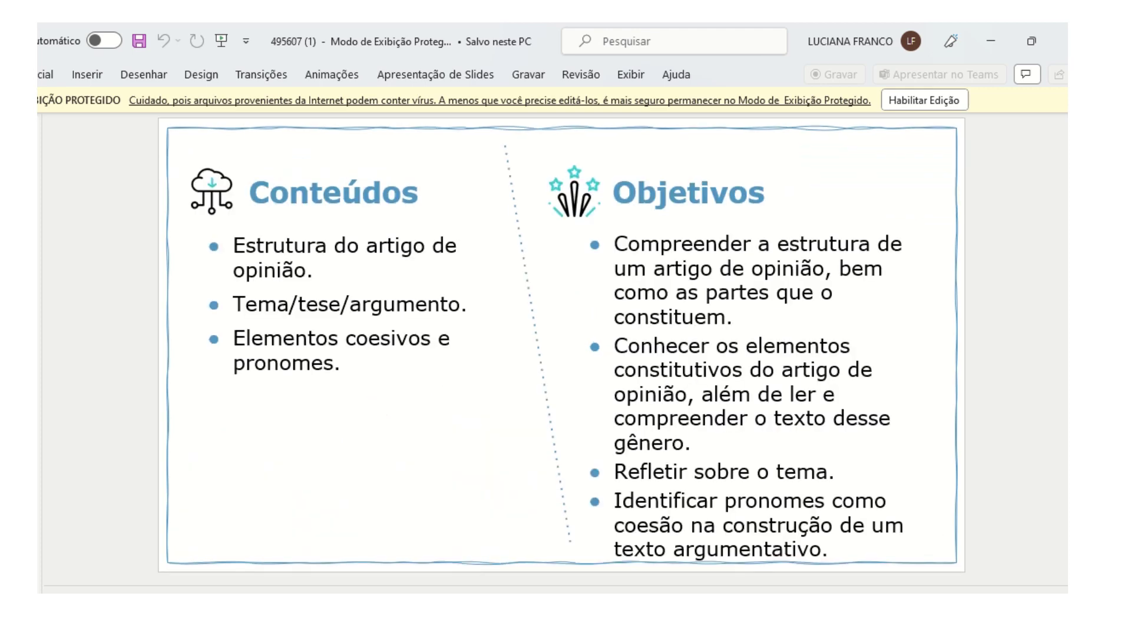
key(Page_Down)
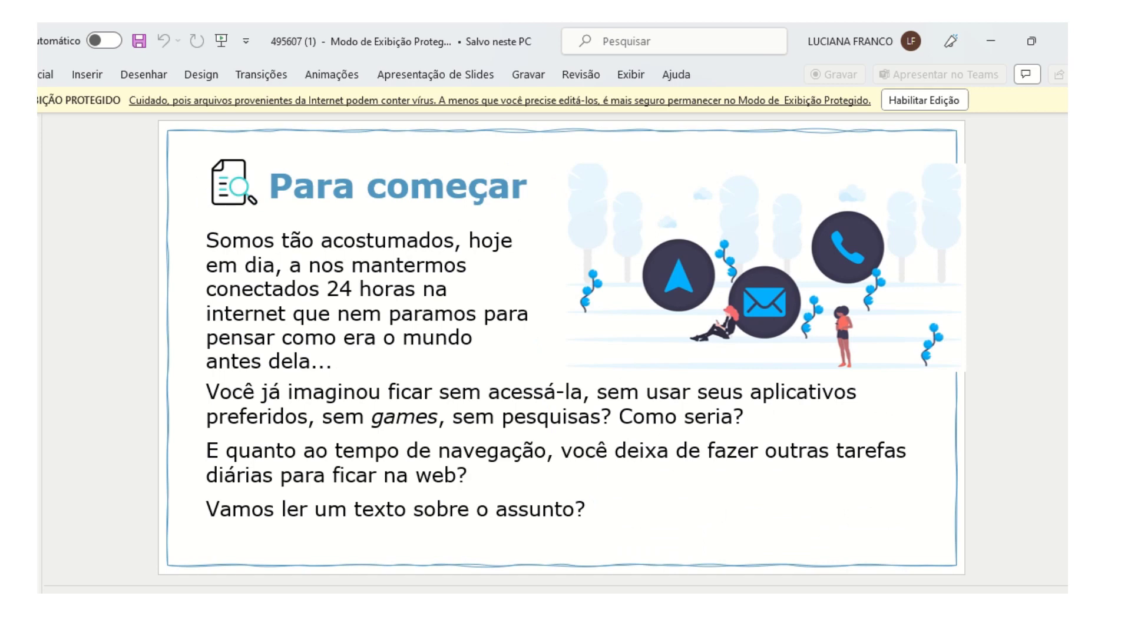
key(Page_Down)
key(Page_Down)
key(Page_Down)
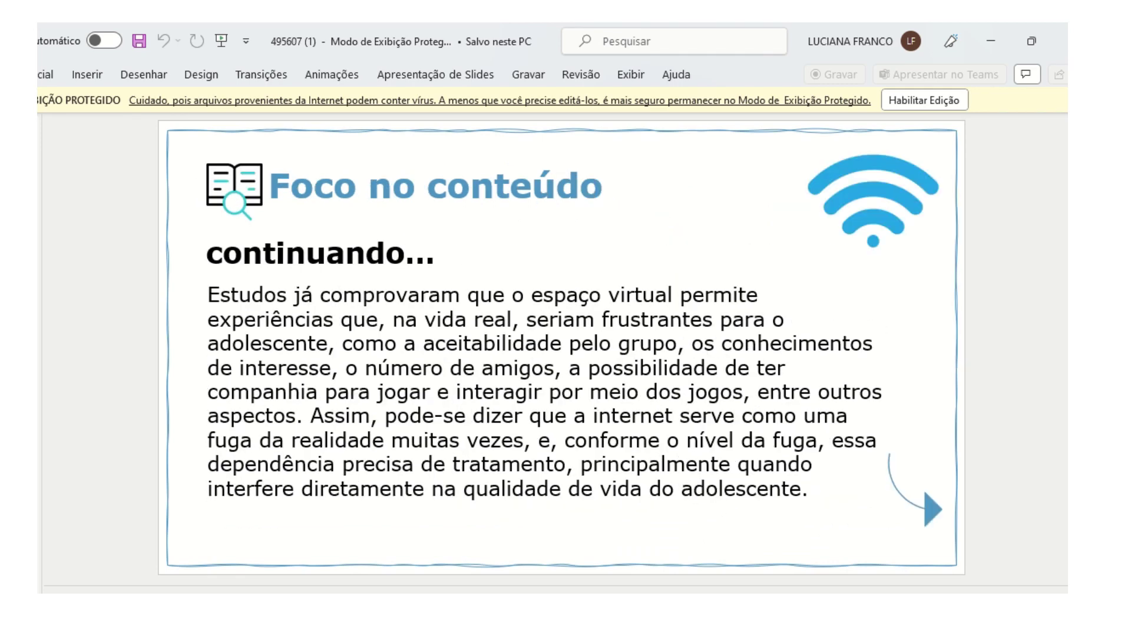
- Place the cursor in the body text box and select the space after 'quando'
click(681, 370)
click(887, 391)
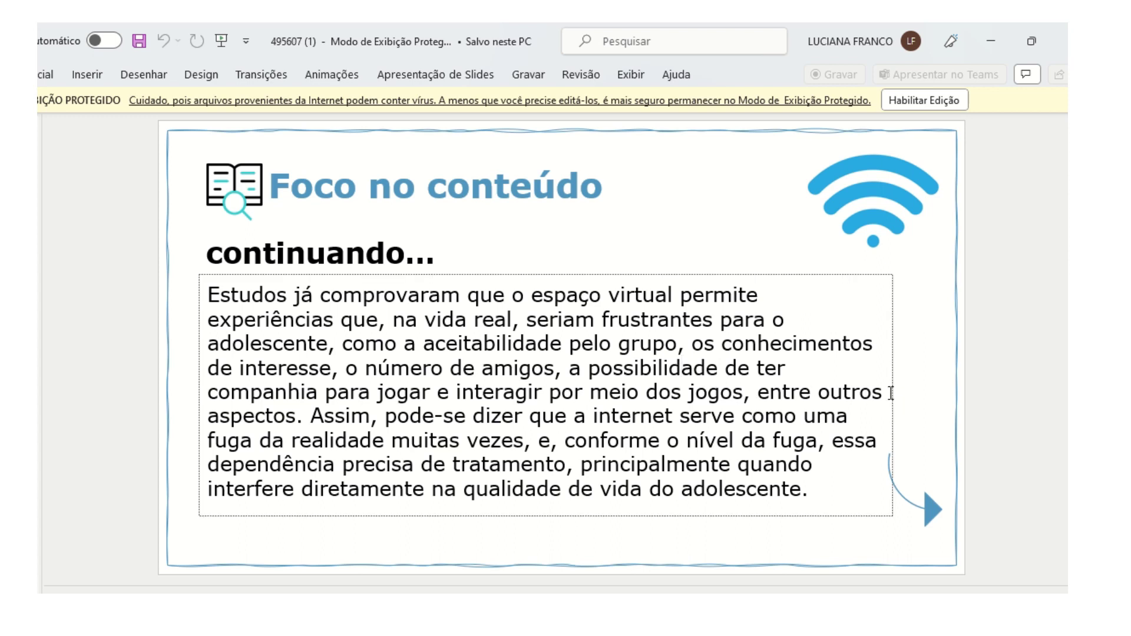
click(889, 509)
click(879, 467)
double_click(879, 467)
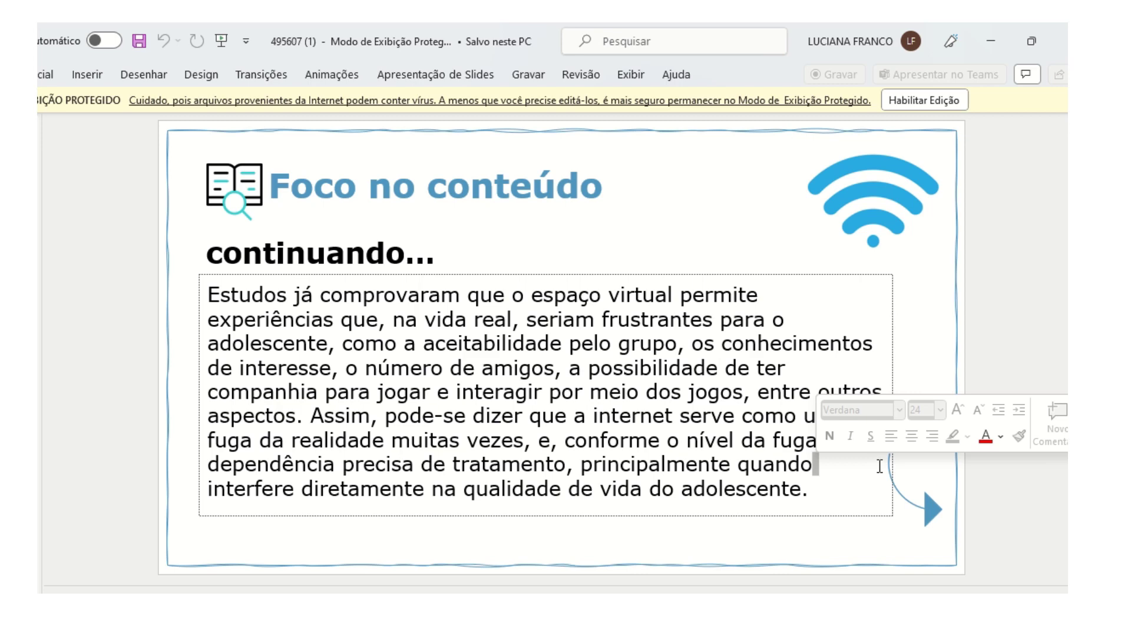
- Enable editing and make the body text box narrower
click(928, 100)
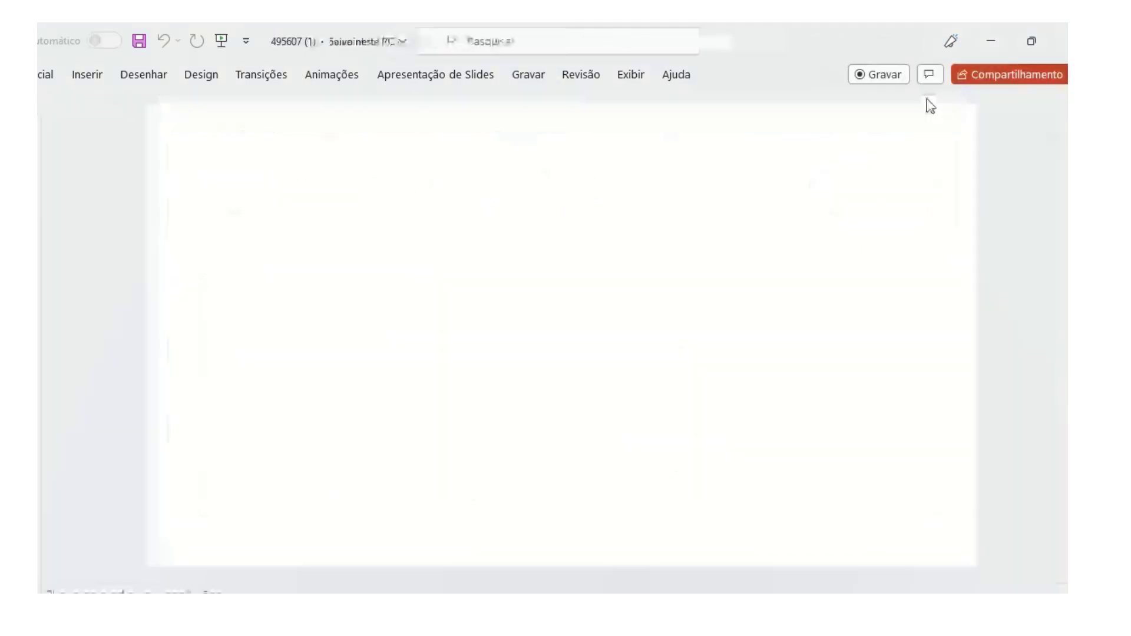
click(810, 387)
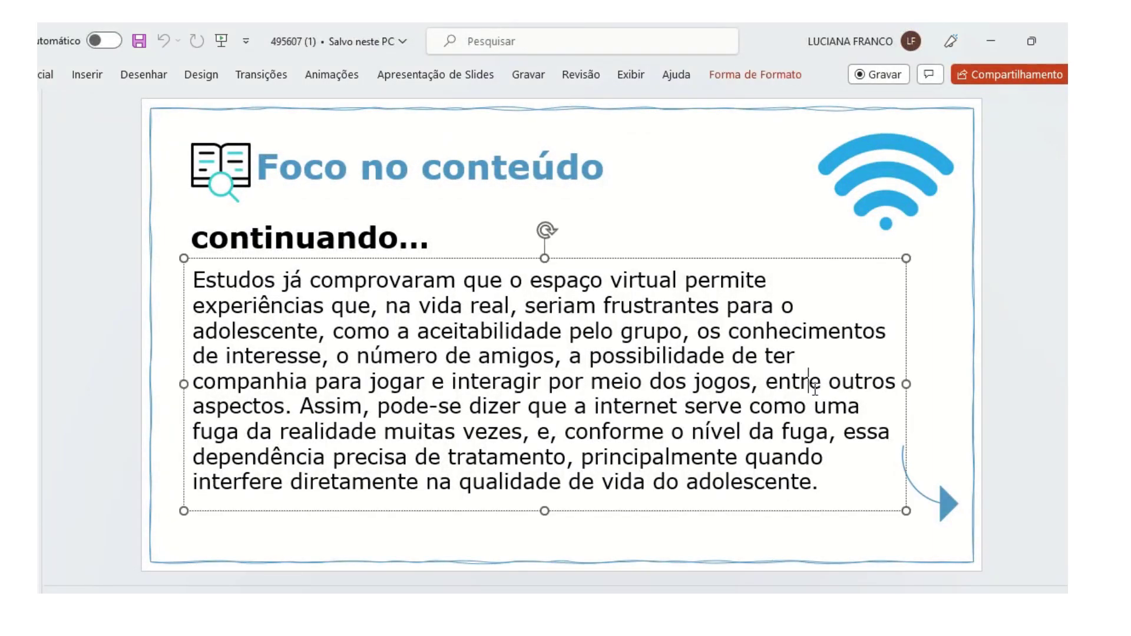
drag(906, 384, 713, 365)
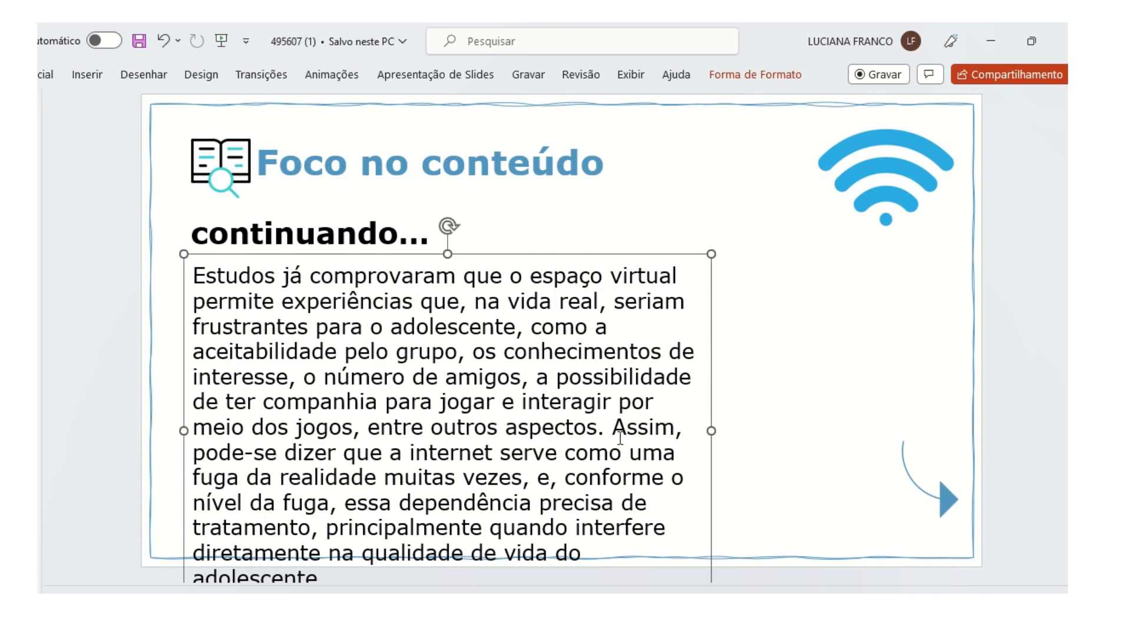
- Change all the body text from size 24 to 20 and narrow the box further
click(325, 580)
mouse_move(326, 582)
mouse_down()
mouse_move(244, 439)
mouse_move(189, 232)
mouse_up()
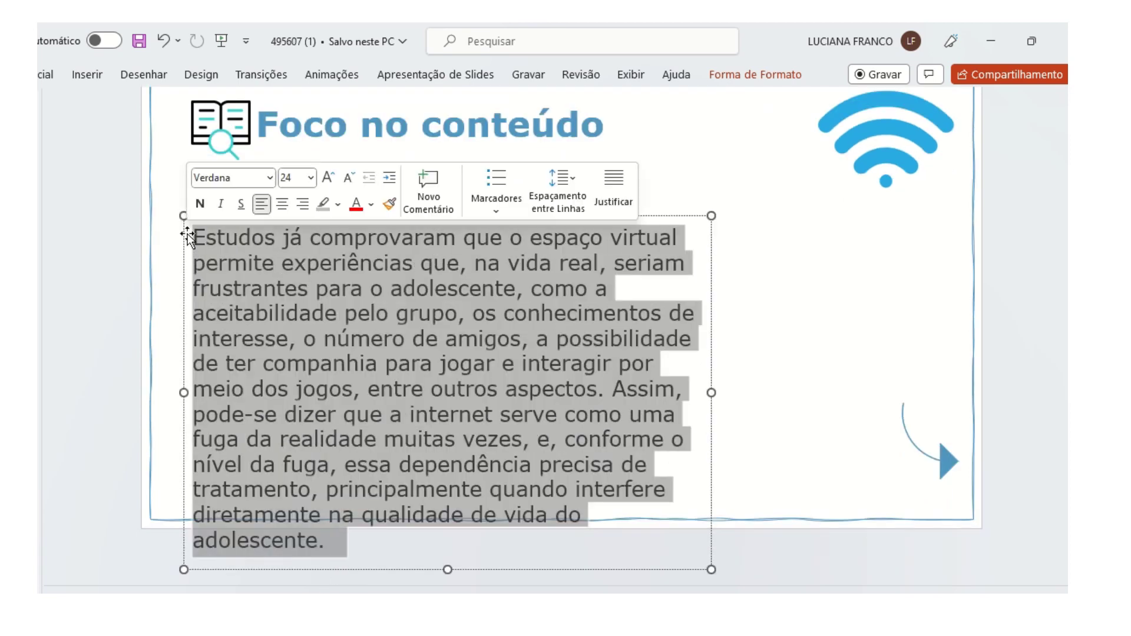
click(47, 77)
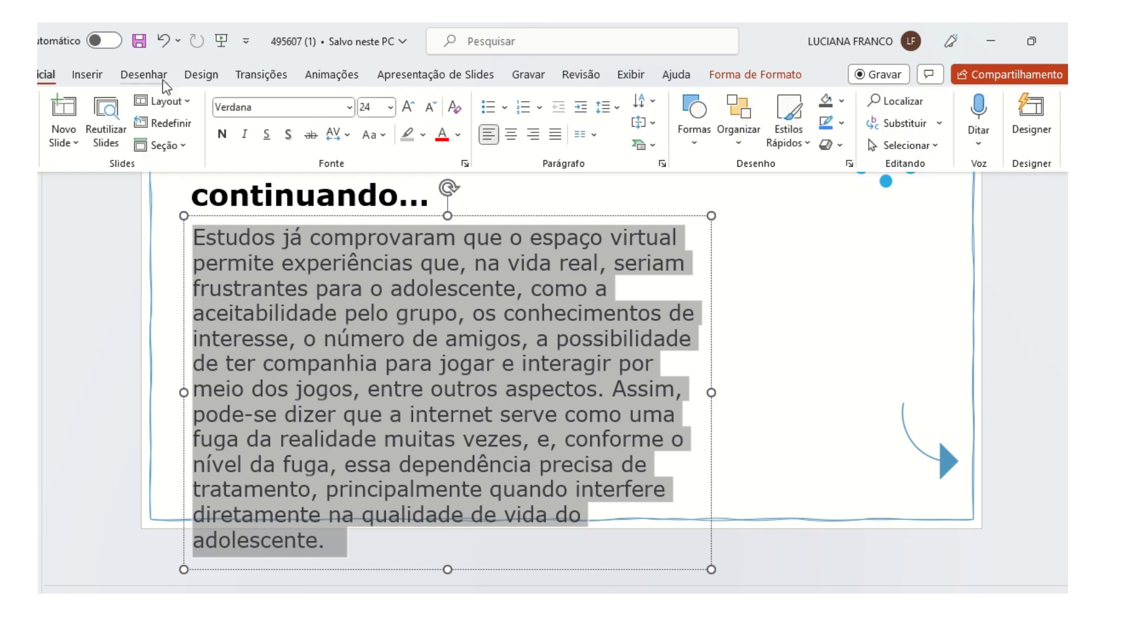
click(431, 107)
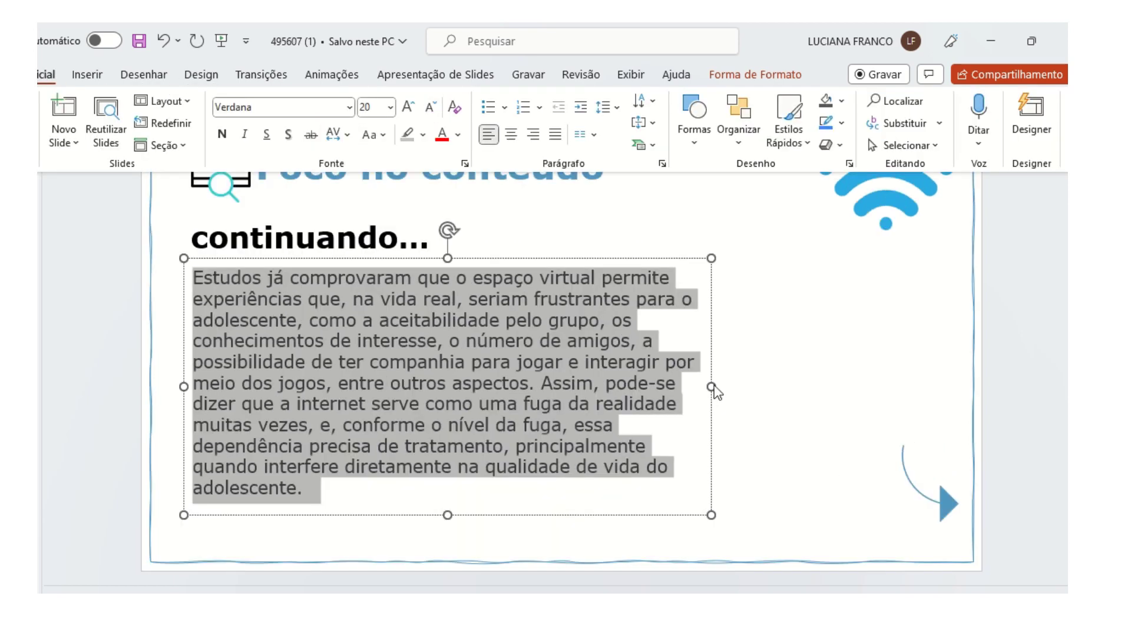
click(722, 417)
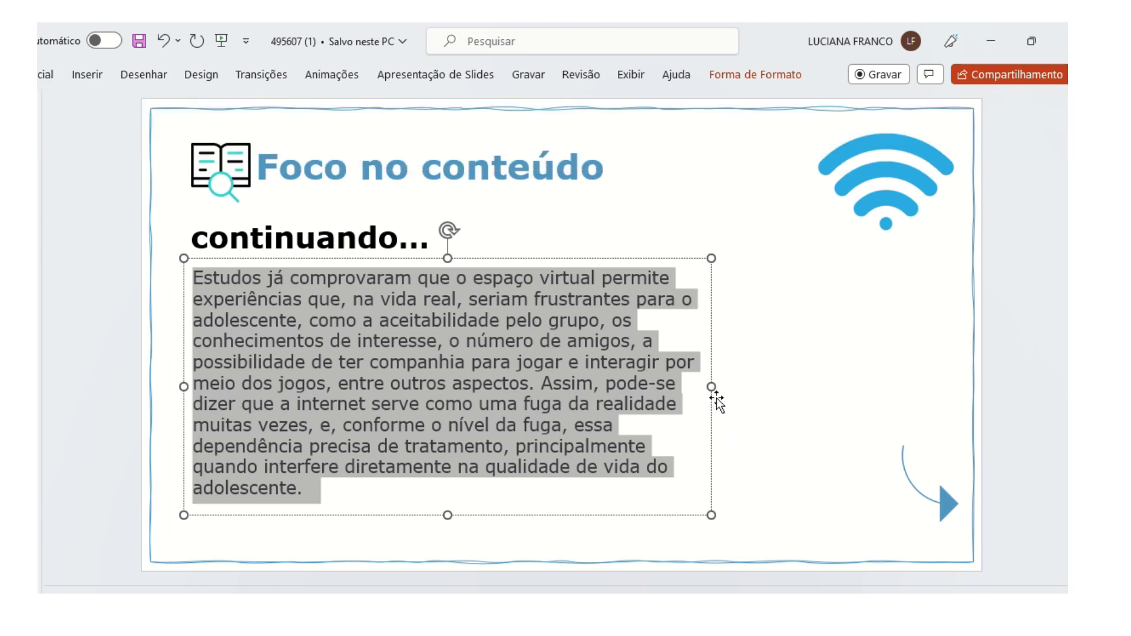
drag(711, 387, 626, 387)
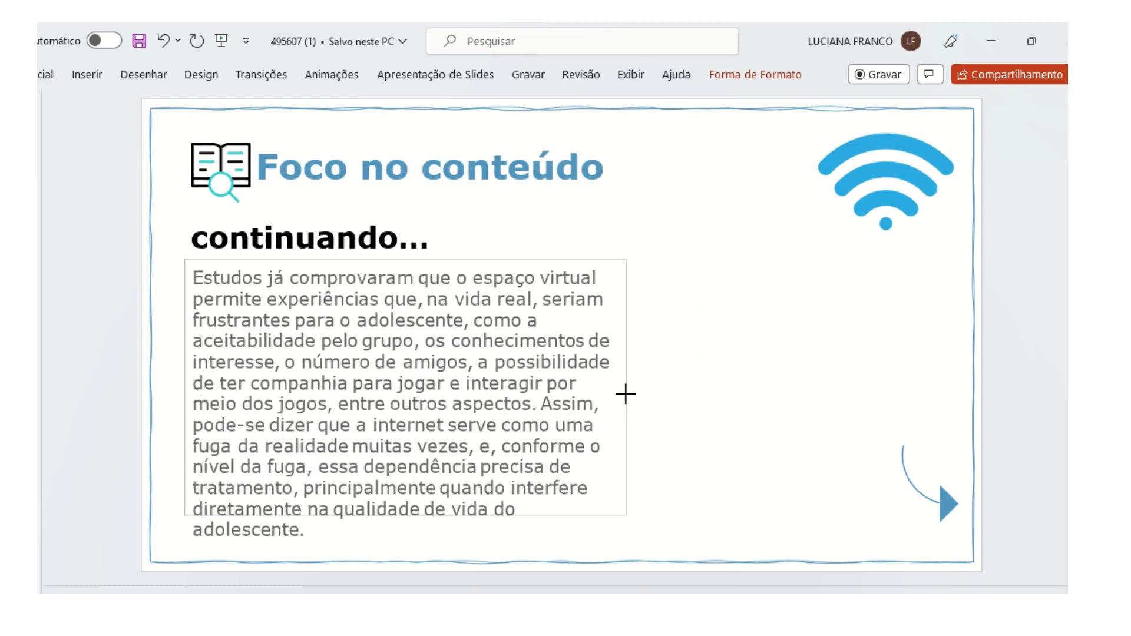
click(730, 430)
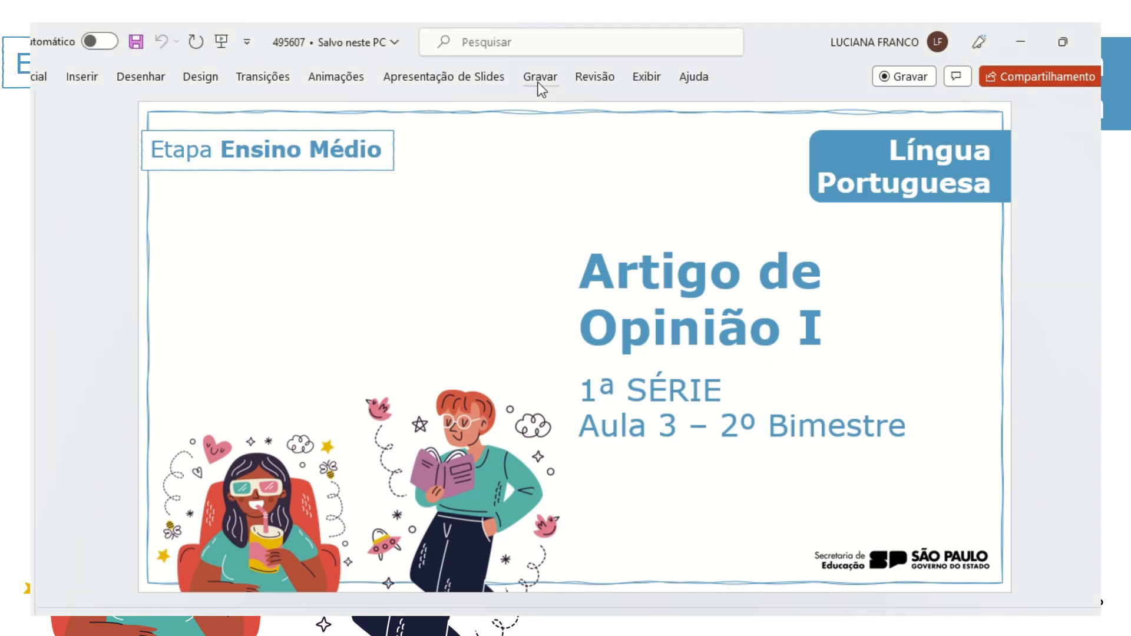
- Show the Gravar recording options in the ribbon with the title slide displayed
click(539, 78)
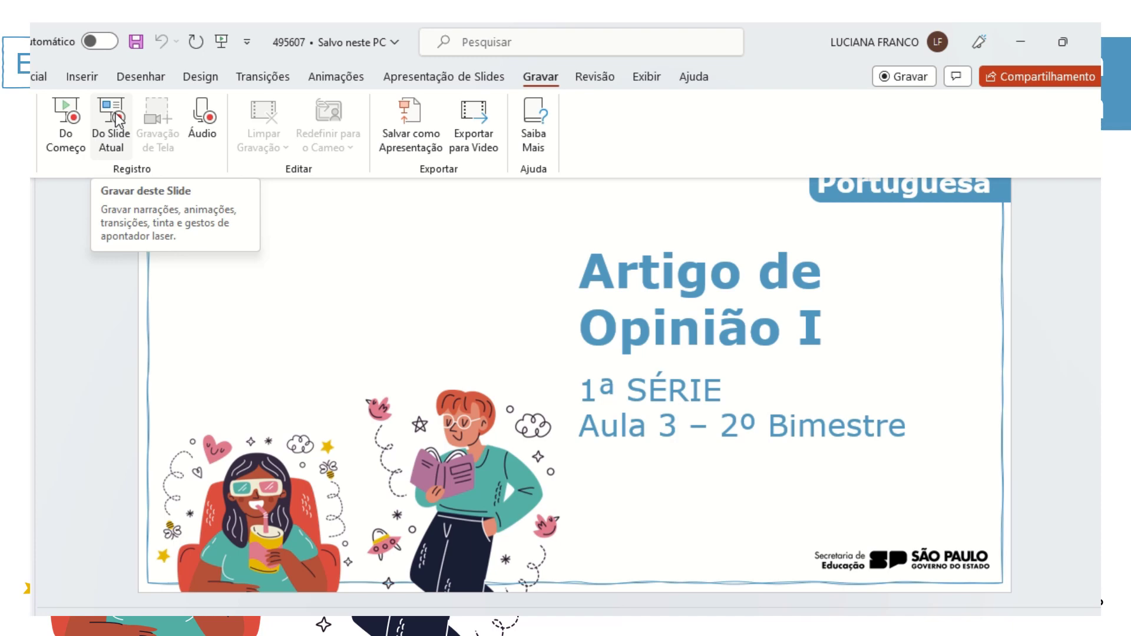
- Open the recording studio from the current title slide using Gravar > Do Slide Atual
click(118, 121)
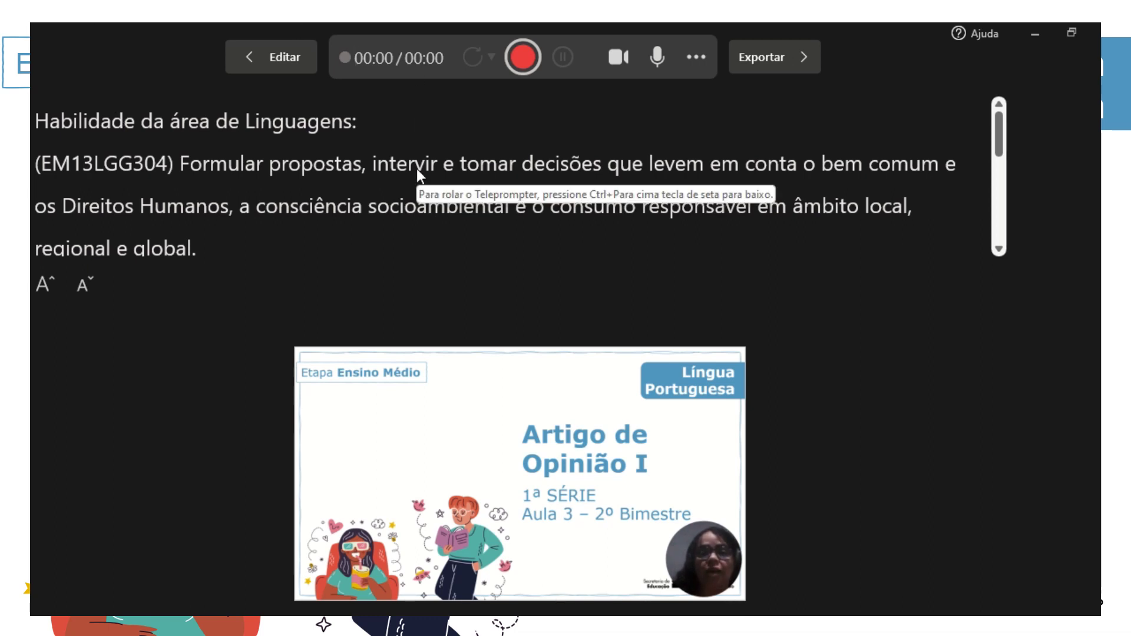
- Record narration over the title slide, then continue onto Conteúdos / Objetivos
click(521, 59)
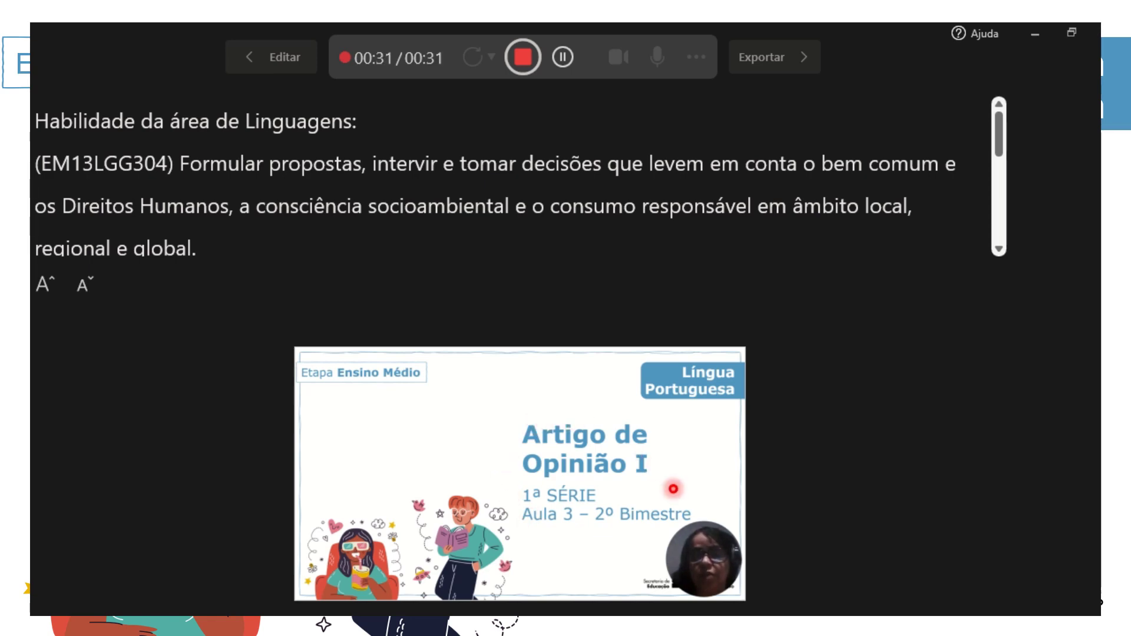
key(Right)
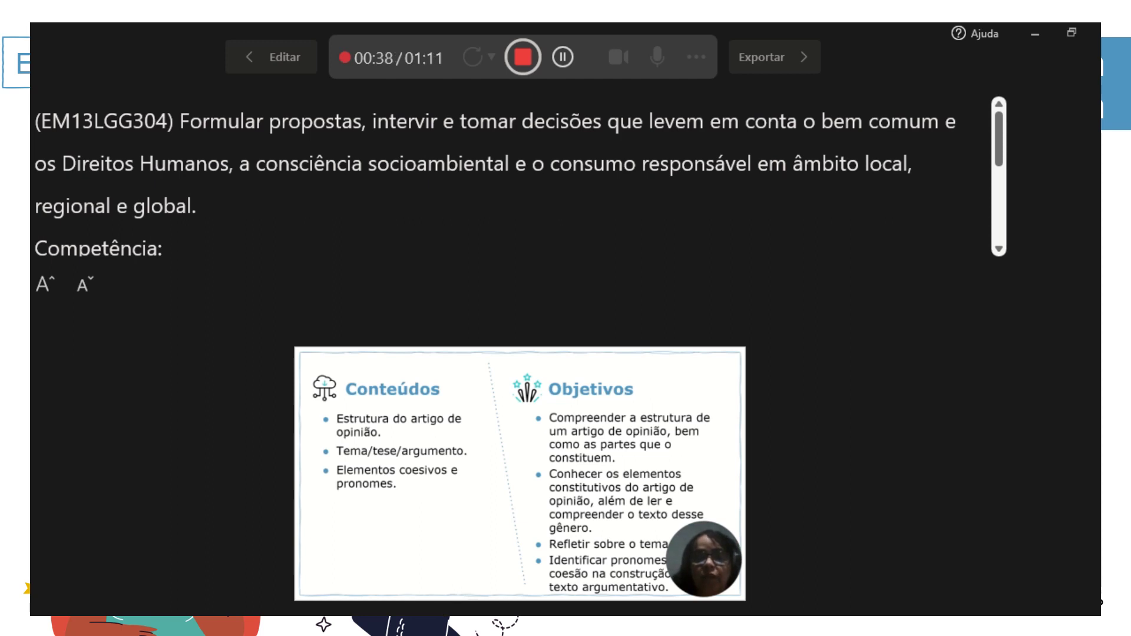
- Draw red ink over the Objetivos list, then advance the recording to Para começar
mouse_move(493, 484)
mouse_down()
mouse_move(630, 446)
mouse_move(502, 453)
mouse_move(688, 411)
mouse_move(607, 581)
mouse_up()
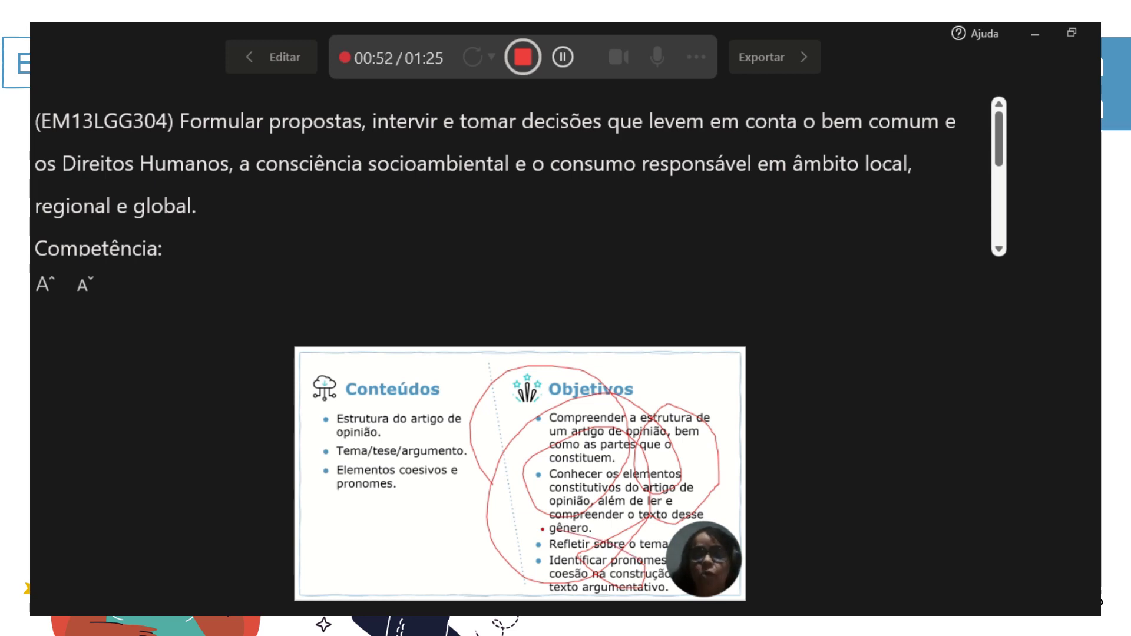
key(Right)
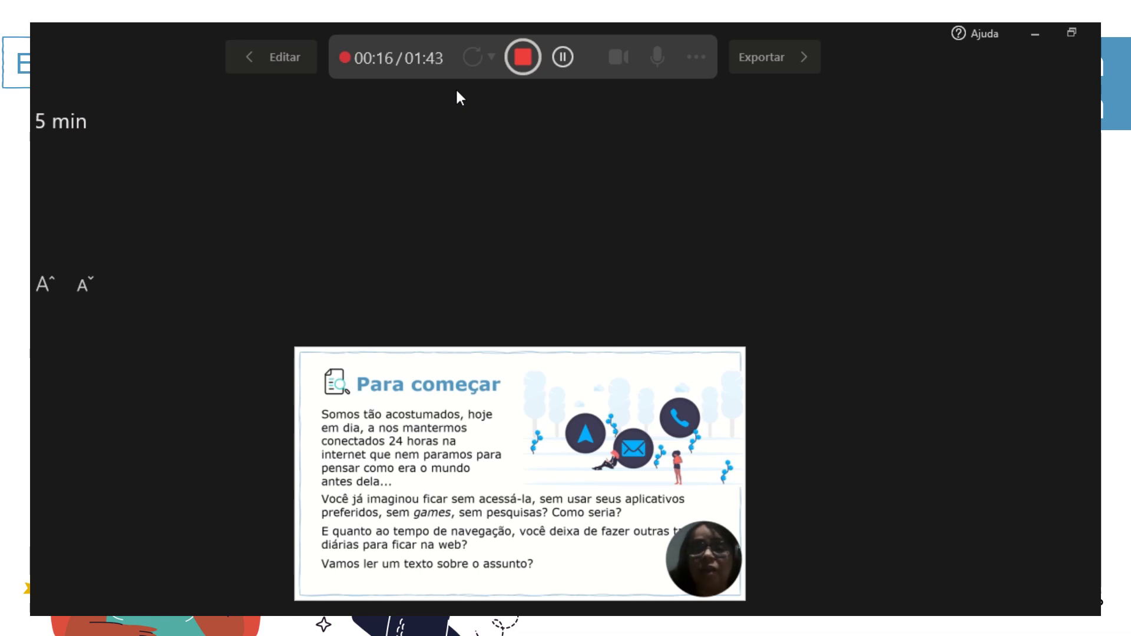
- Pause and stop recording, then remove the Para começar slide's recording via Remover Gravações > No Slide Atual
click(563, 59)
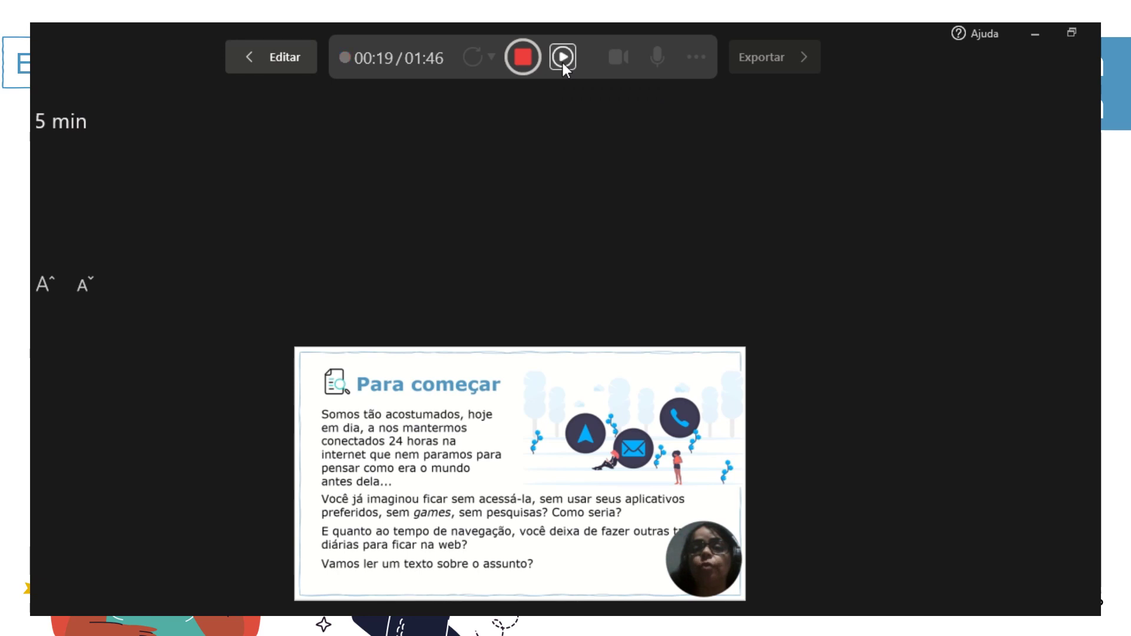
click(531, 62)
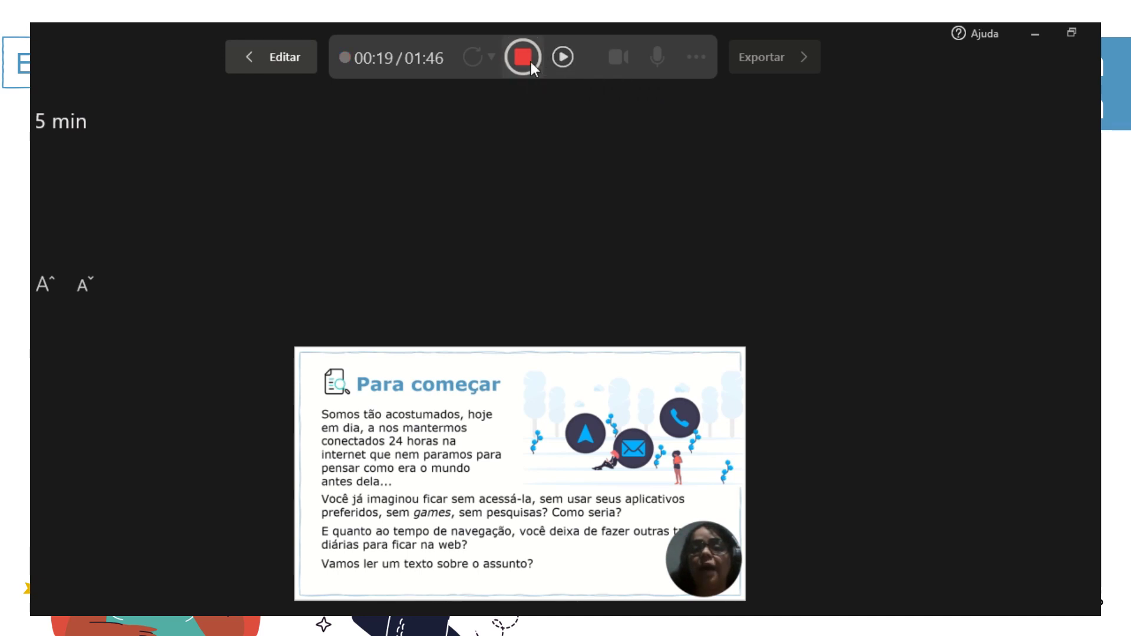
click(695, 62)
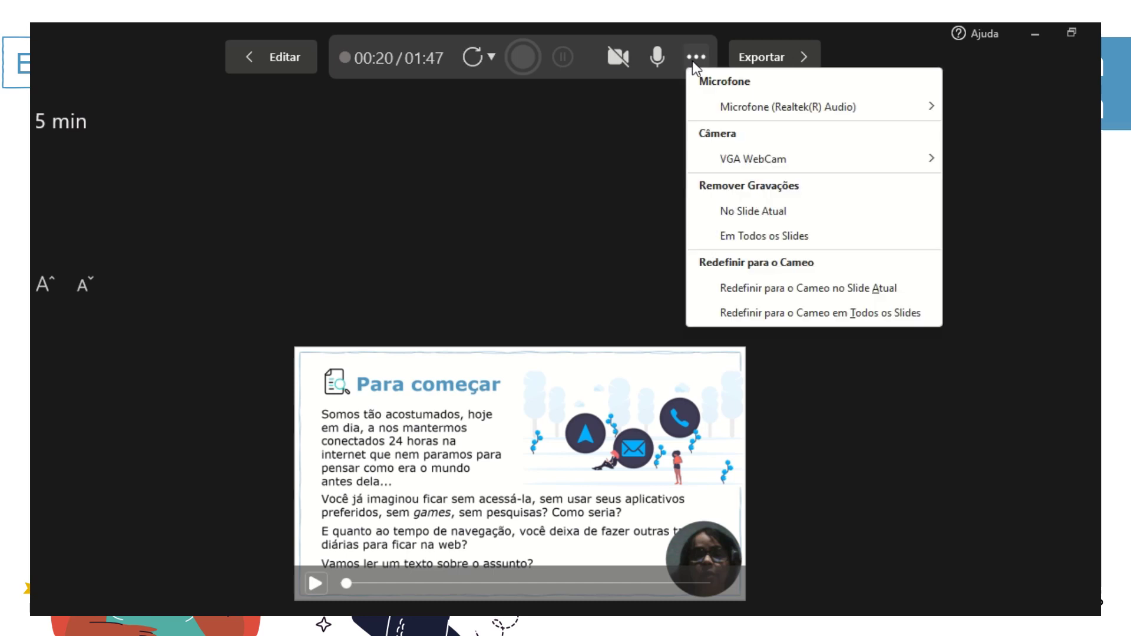
click(724, 214)
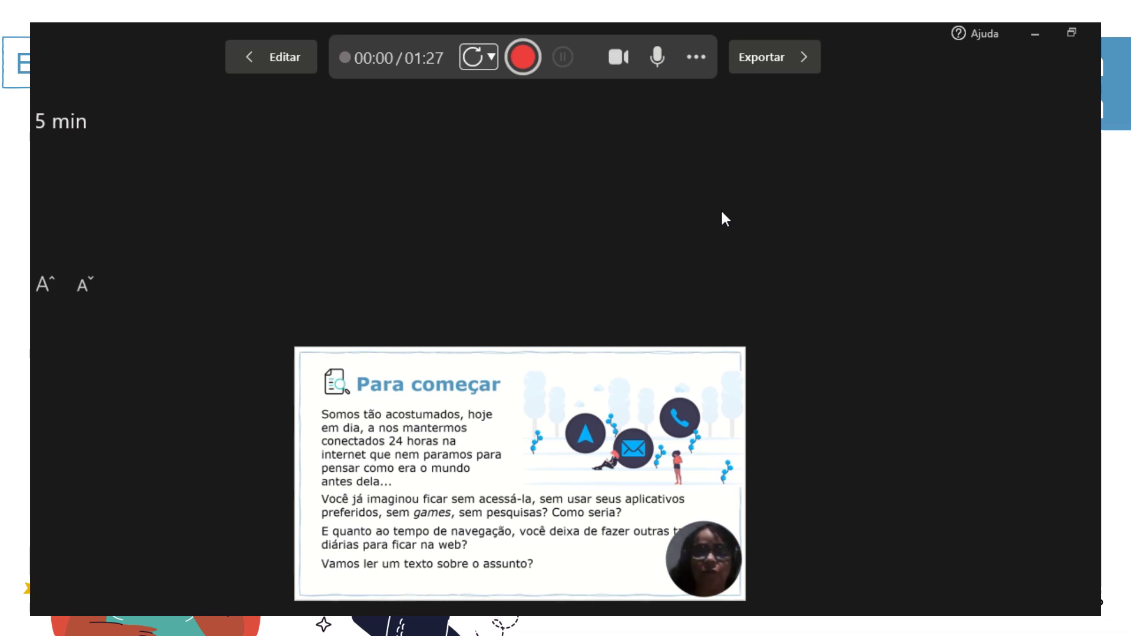
- Advance five slides to the final Foco no conteúdo 'continuando...' slide citing São Paulo Faz Escola, 2020
key(Right)
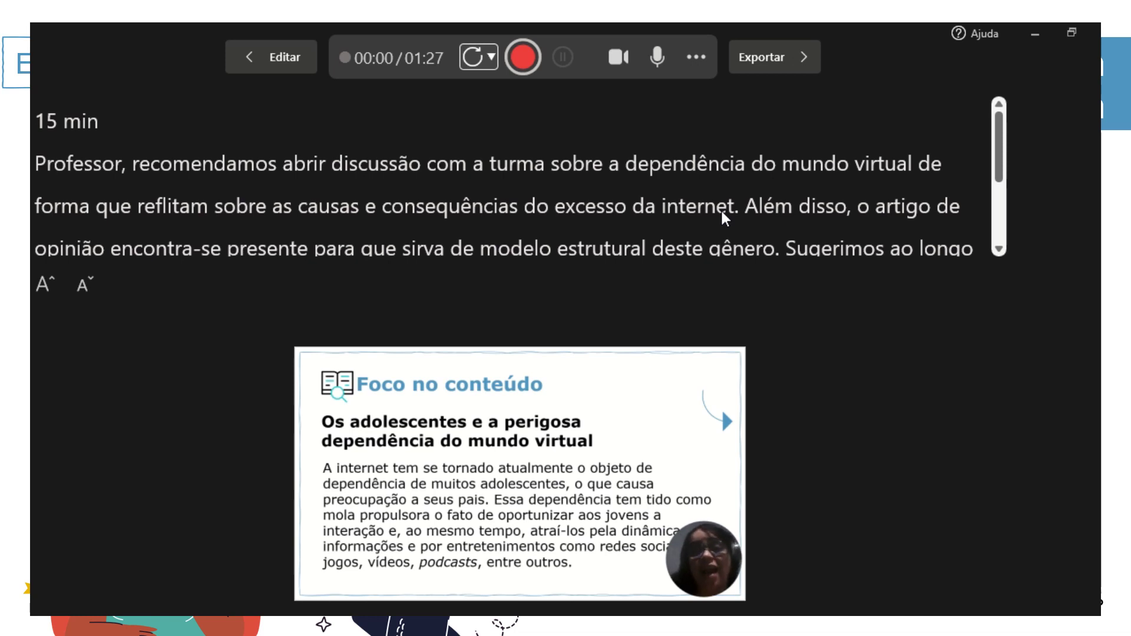
key(Right)
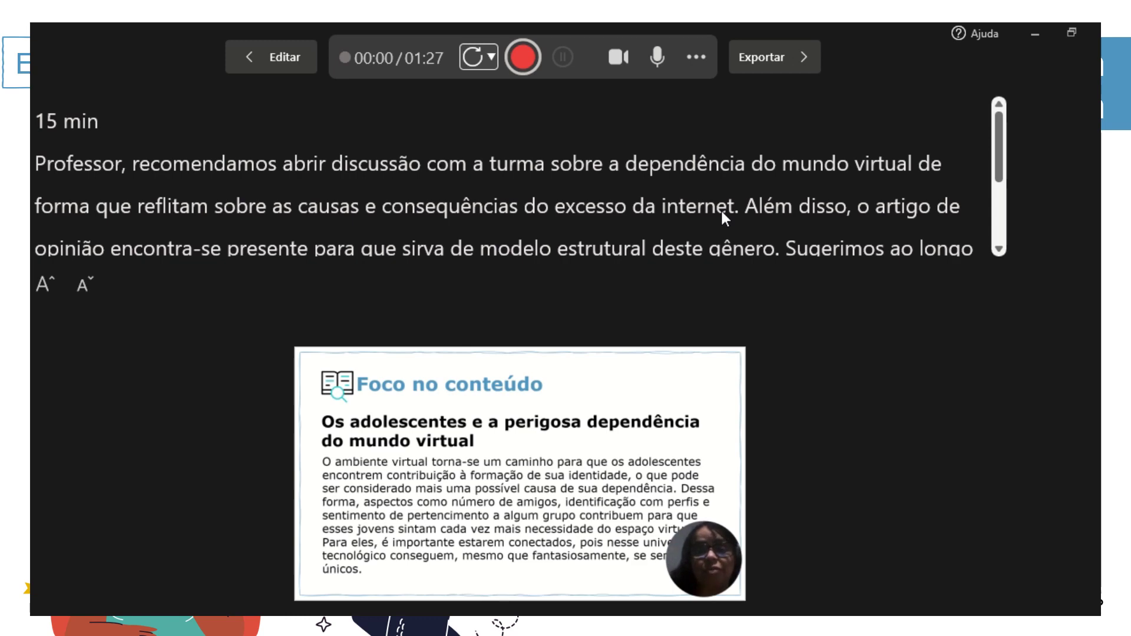
key(Right)
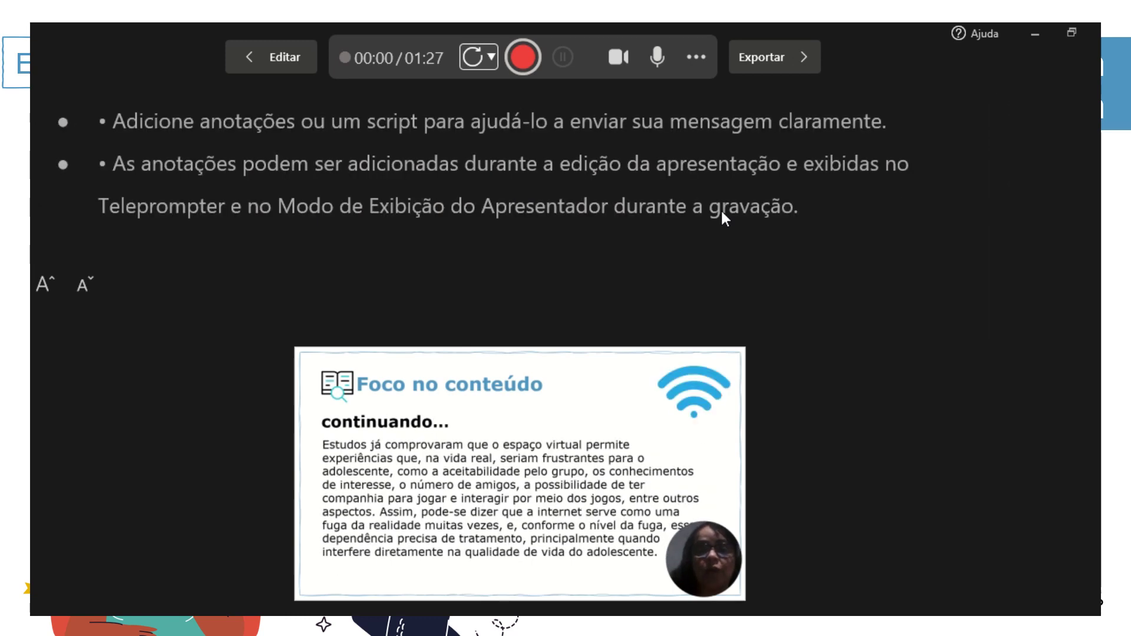
key(Right)
key(Right)
key(Right)
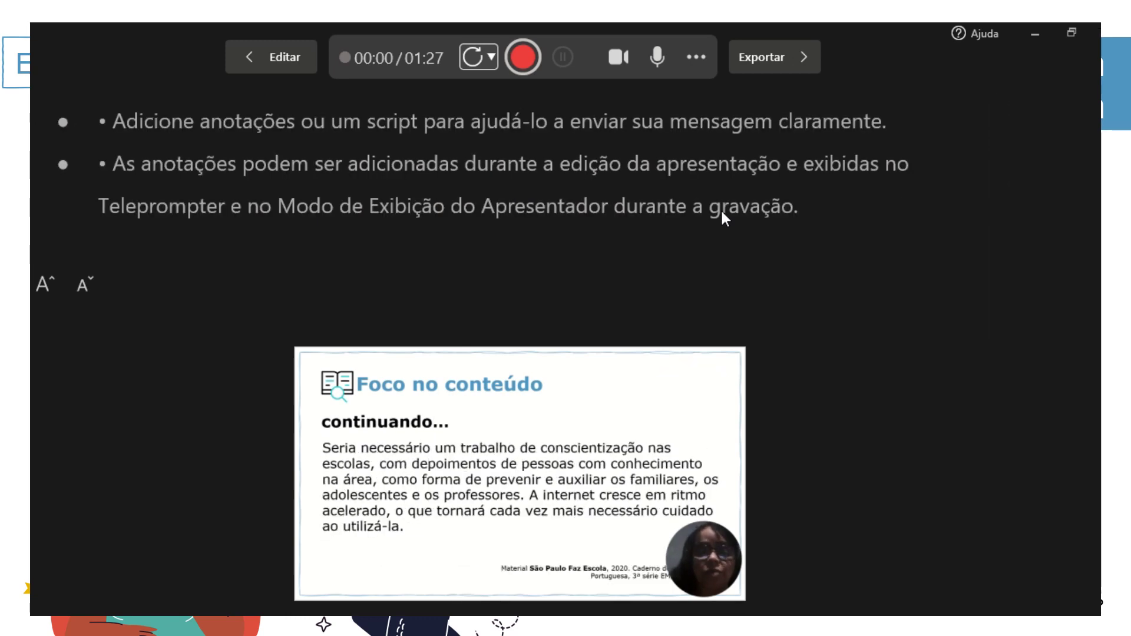
key(Right)
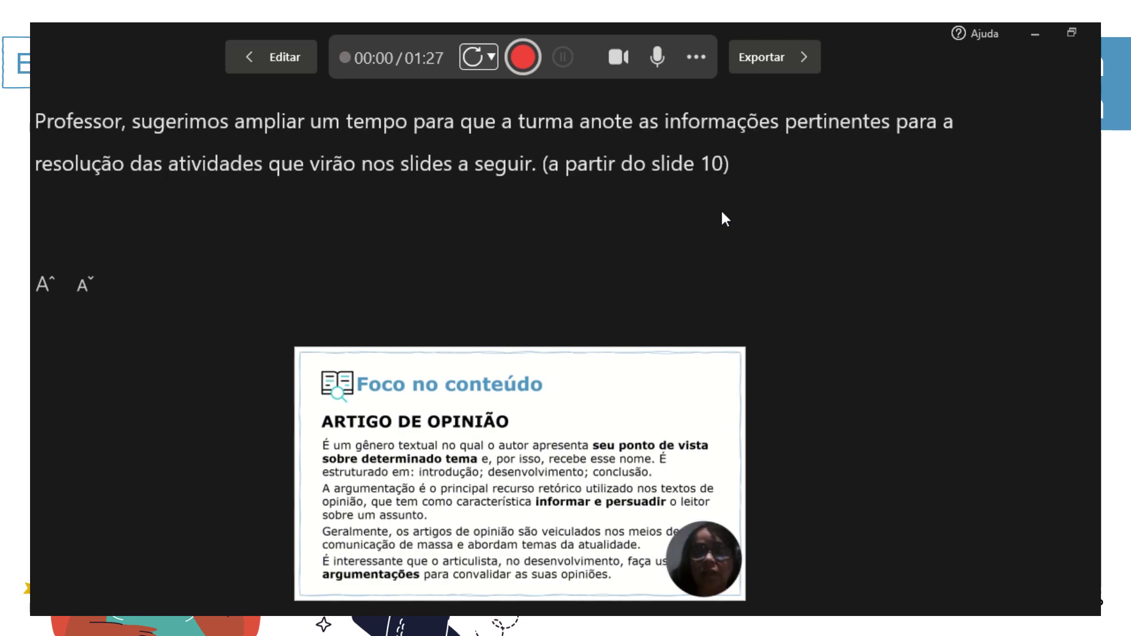